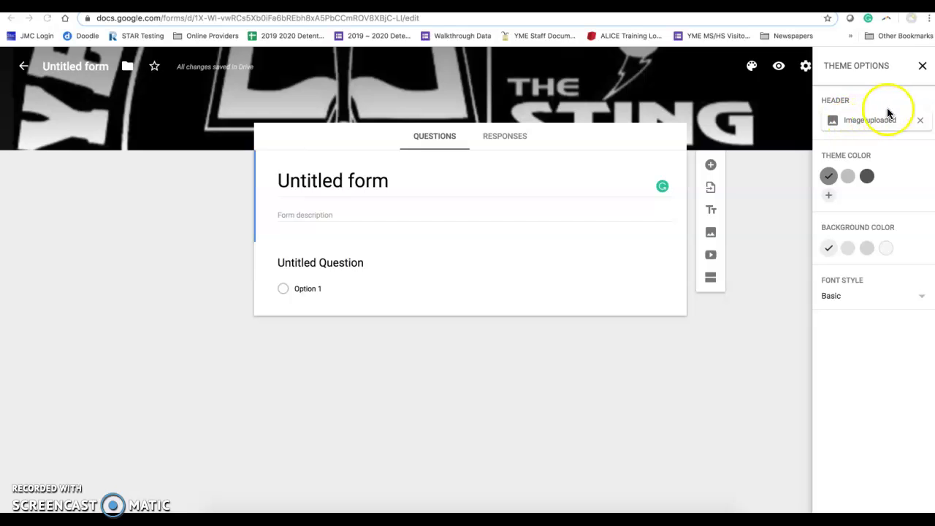
Remove the form's current header image and upload the Crest image from the Desktop as its replacement.
click(921, 120)
click(921, 121)
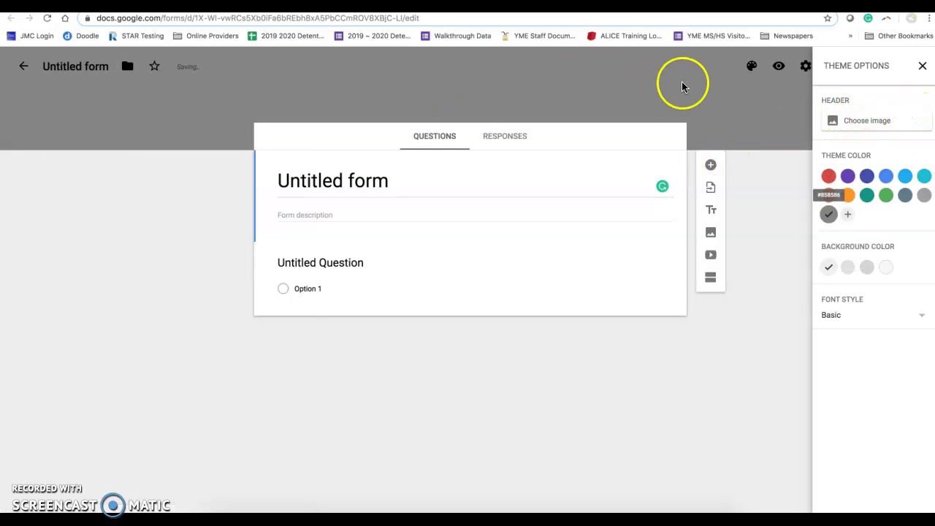
click(876, 119)
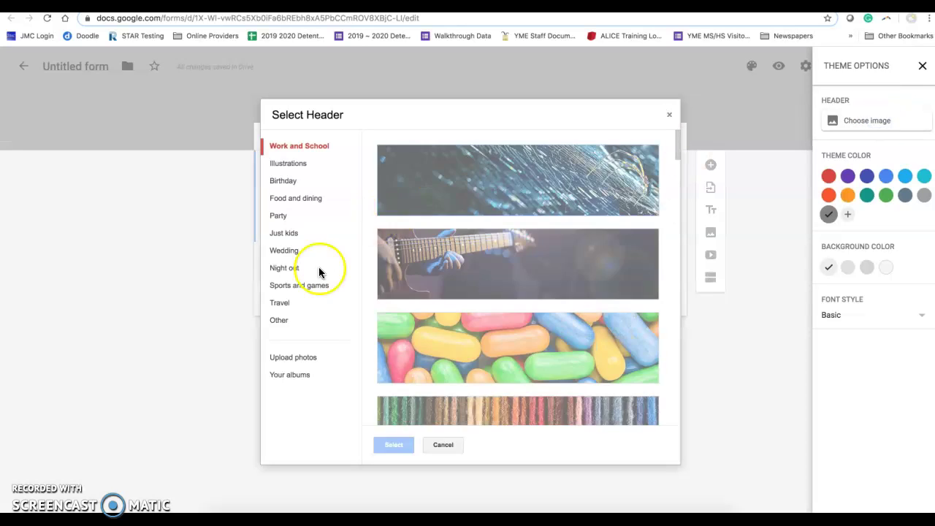
click(301, 358)
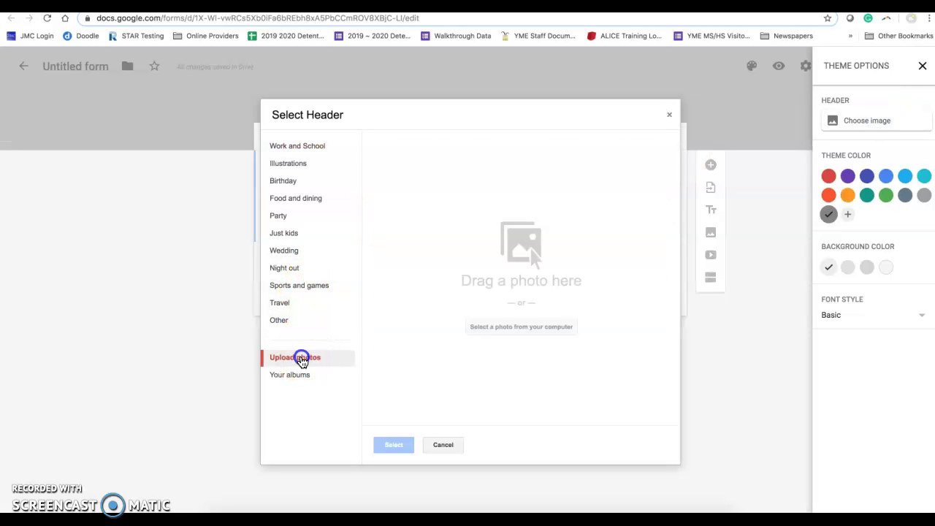
click(521, 328)
scroll(322, 220, down, 10)
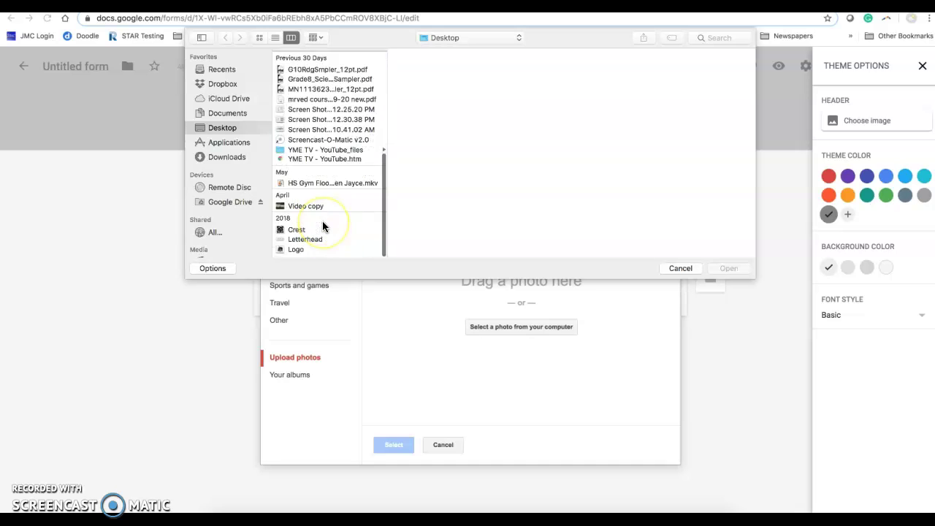
click(298, 233)
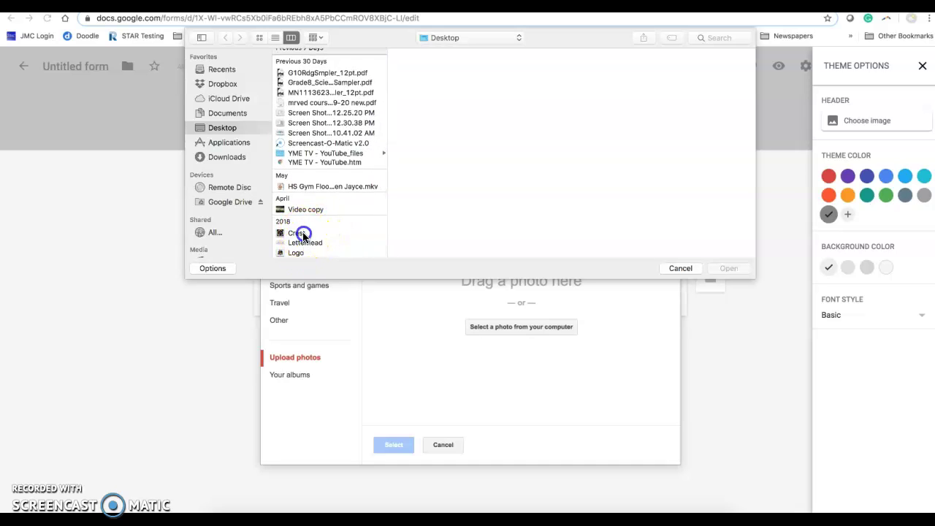
click(729, 268)
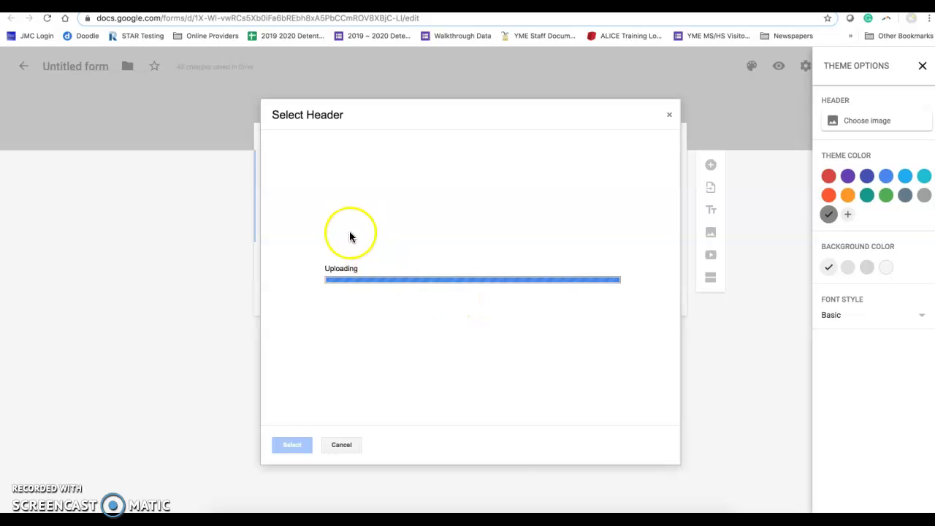
Crop the crest image to a full-width band across its middle and apply it as the header.
drag(391, 266, 356, 262)
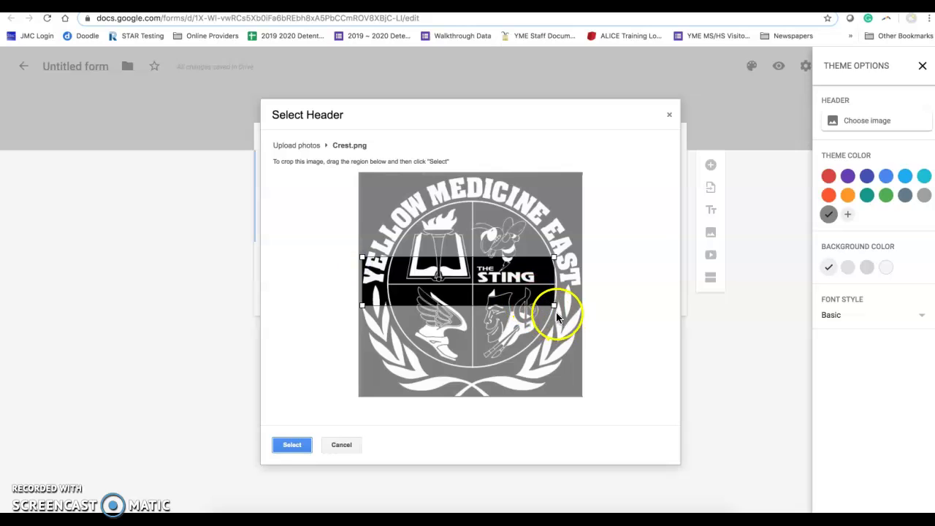
drag(555, 306, 588, 307)
click(292, 445)
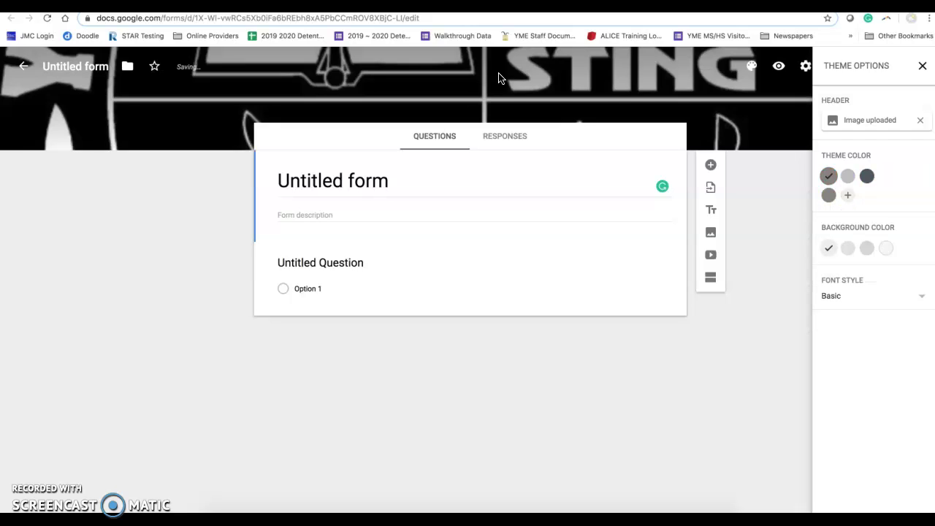
Title the form "US History War 1812".
click(367, 182)
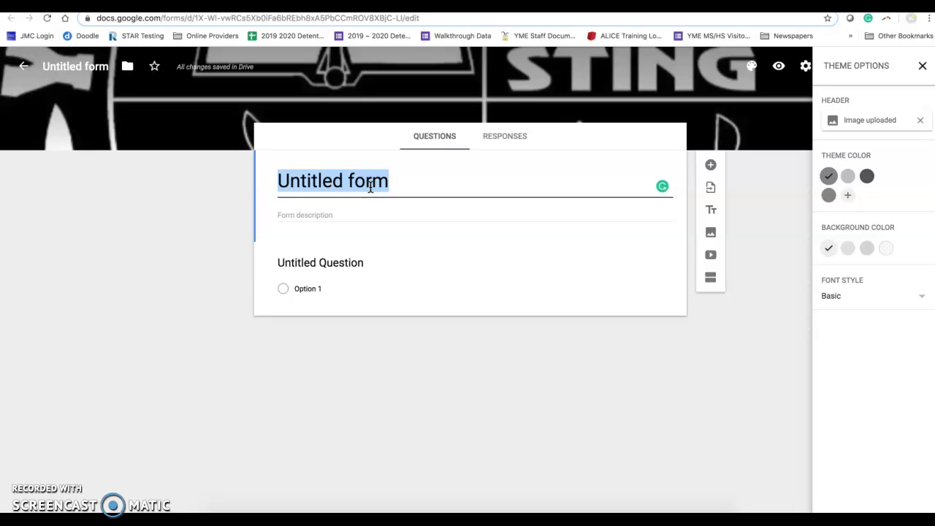
text(US Hisot)
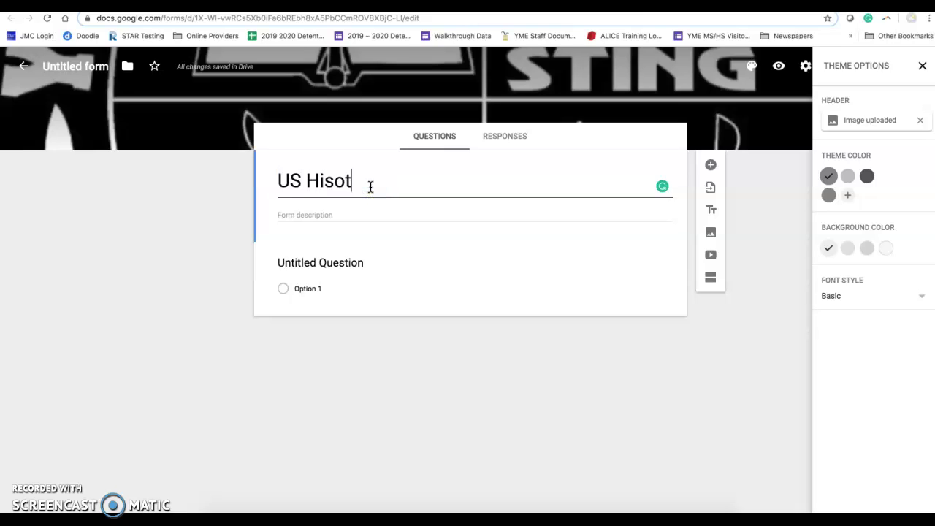
key(BackSpace)
key(BackSpace)
text(tory Wa)
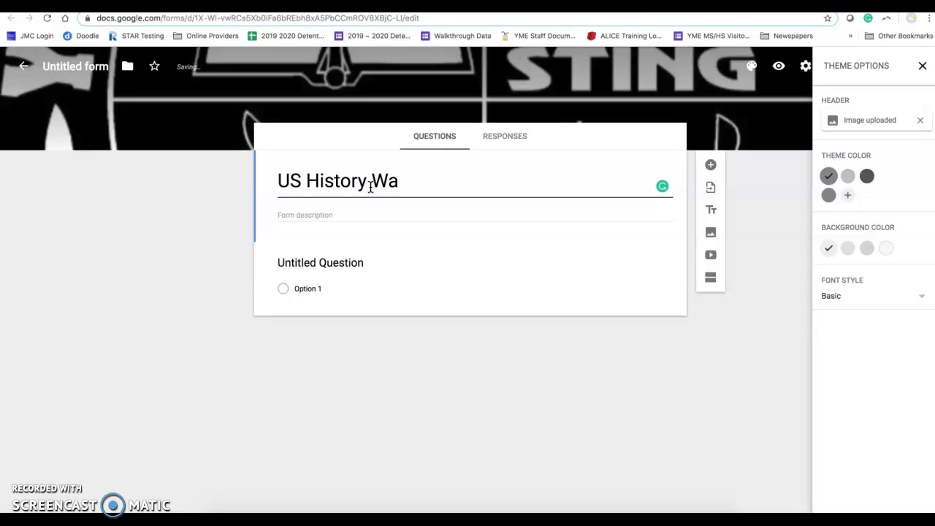
text(r 1812)
Name the first question "Questions gotten wrong" and set its answer type to Checkboxes.
click(348, 233)
click(352, 263)
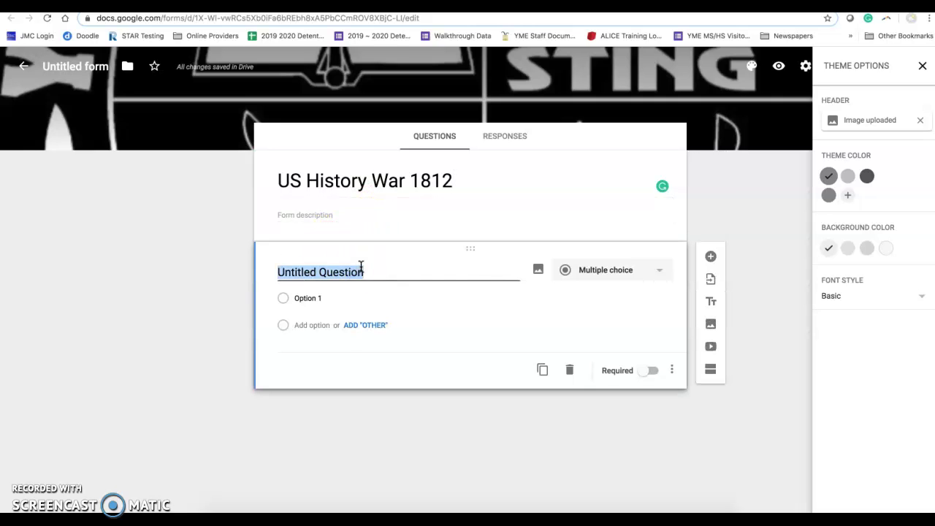
text(Question)
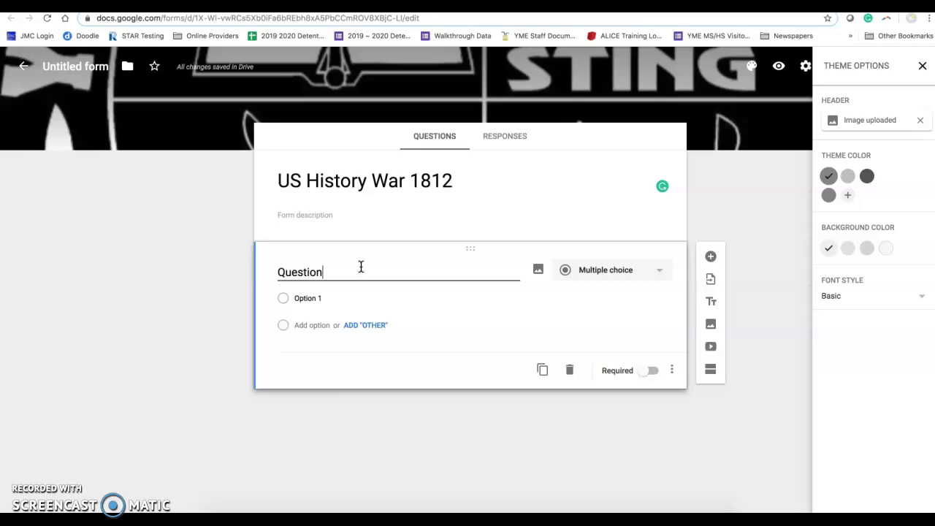
text(s gott)
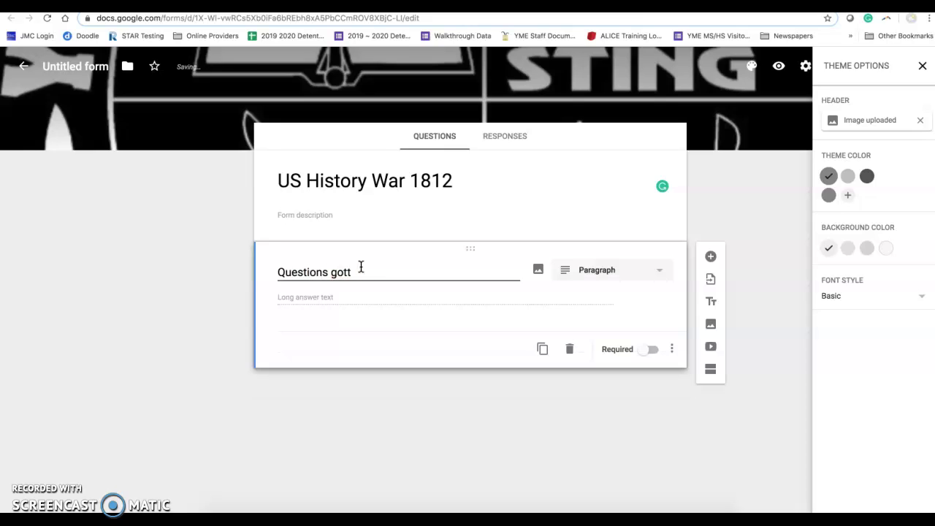
text(en wrong)
click(653, 272)
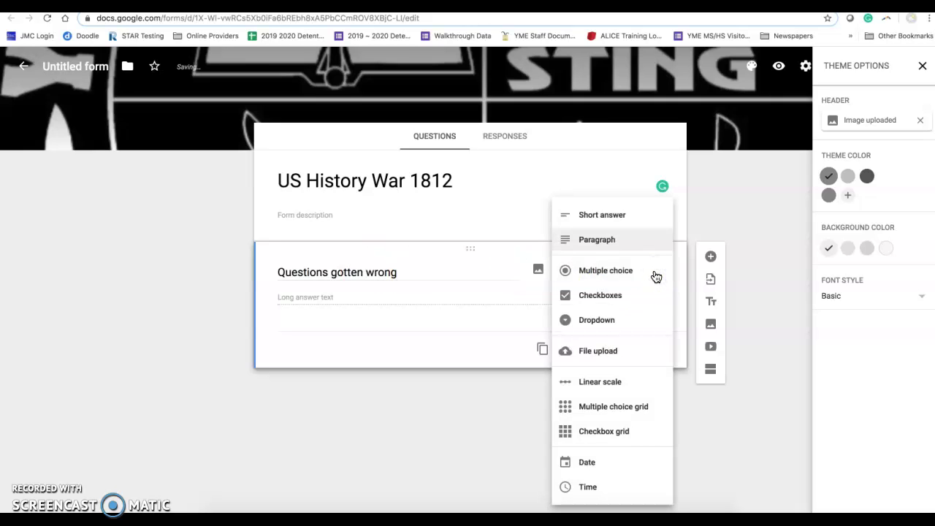
click(632, 293)
Enter 12 and 2 as the question's first two checkbox options.
click(333, 307)
text(12)
key(Return)
text(2)
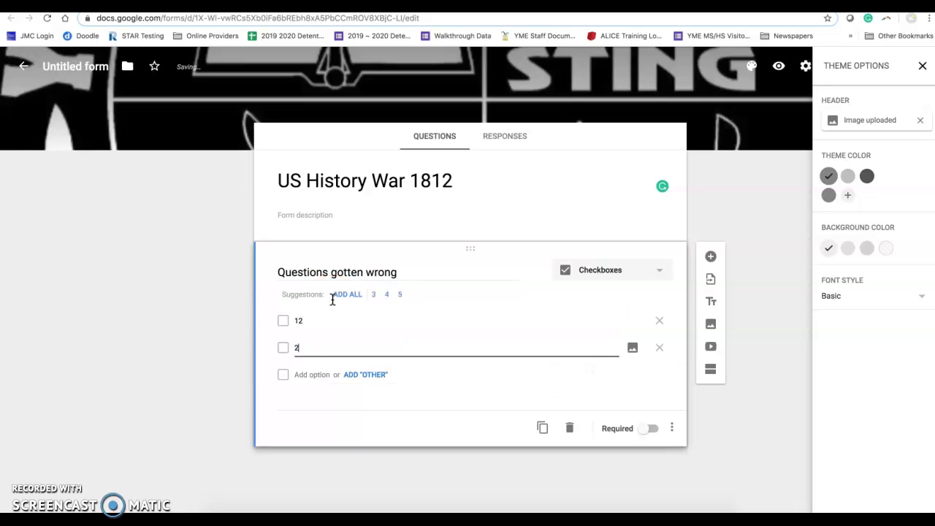
Clear the text of both checkbox options and add all the suggested options 3, 4 and 5.
double_click(311, 322)
key(BackSpace)
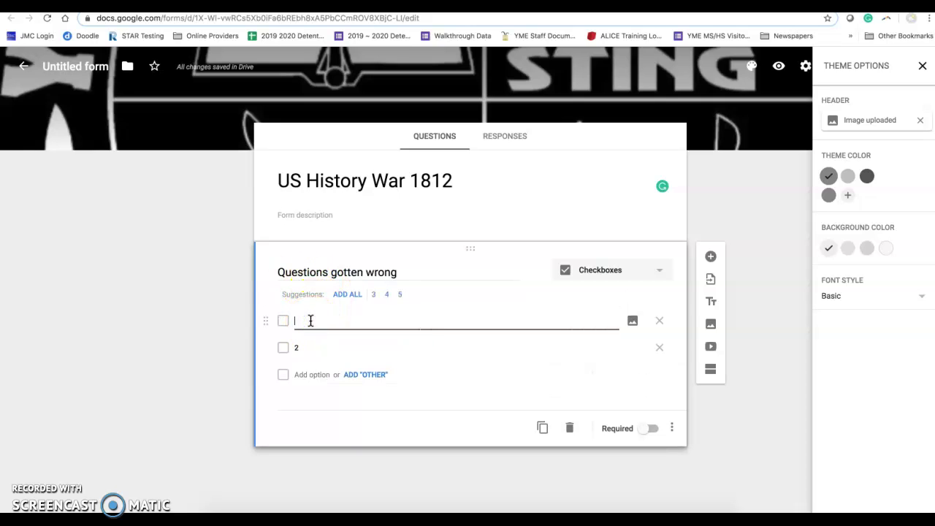
click(309, 346)
key(BackSpace)
click(355, 295)
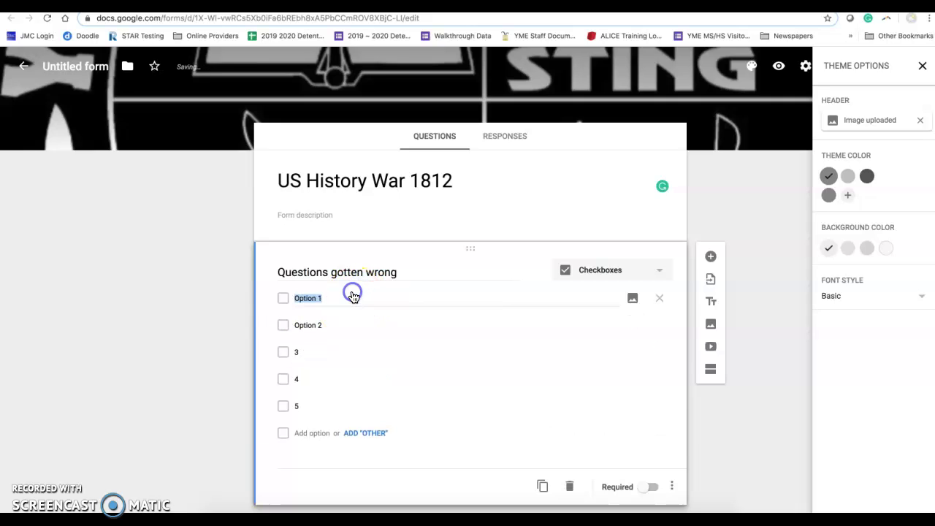
Label the first two checkbox options 1 and 2.
click(316, 298)
drag(336, 298, 290, 294)
text(1)
click(301, 322)
text(2)
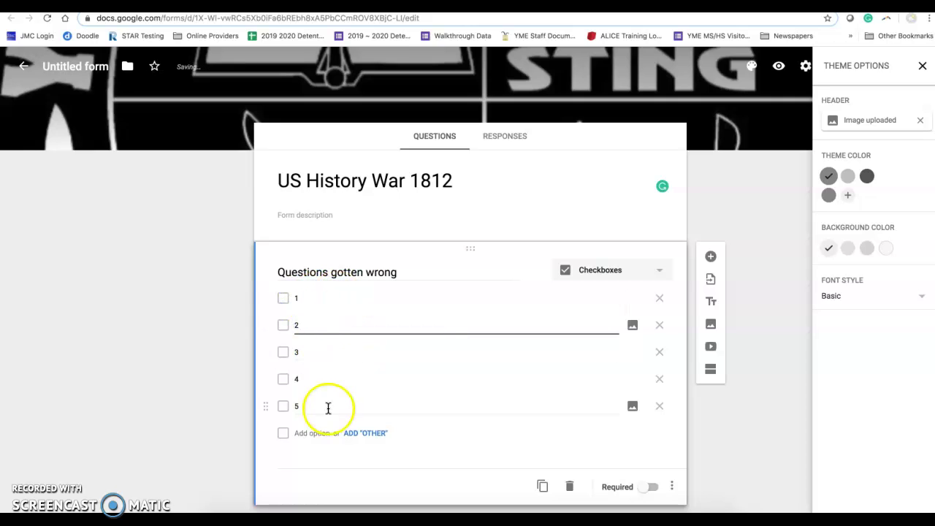
Add checkbox options 6, 7, 8, 9 and 10 below option 5.
click(310, 432)
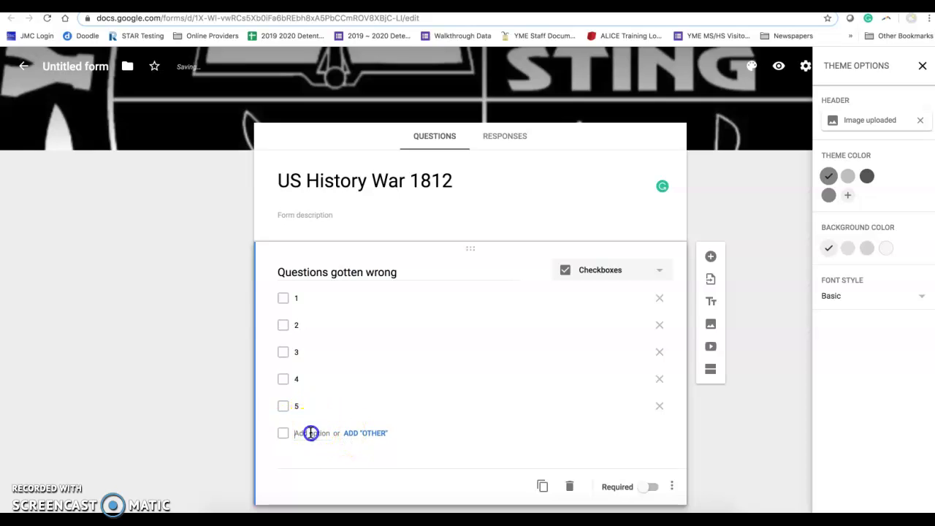
text(6)
key(Return)
text(7)
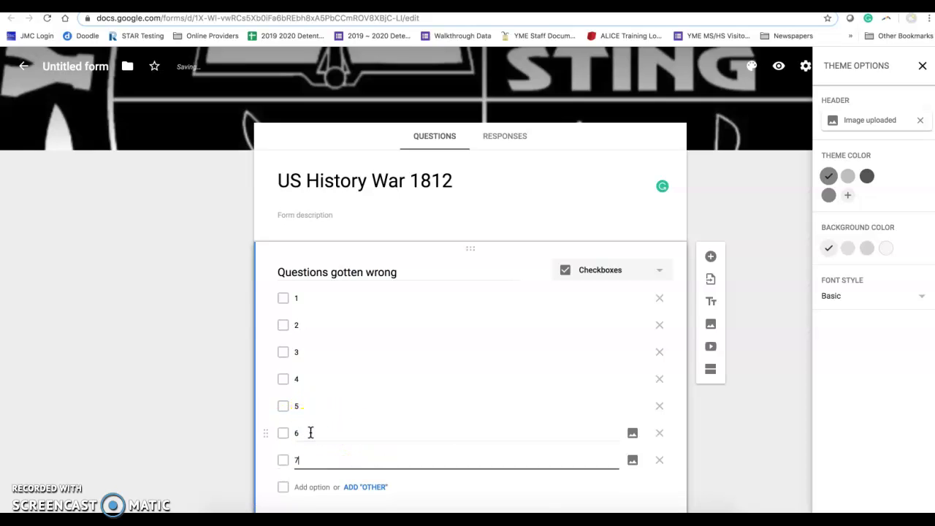
key(Return)
text(8)
key(Return)
text(9)
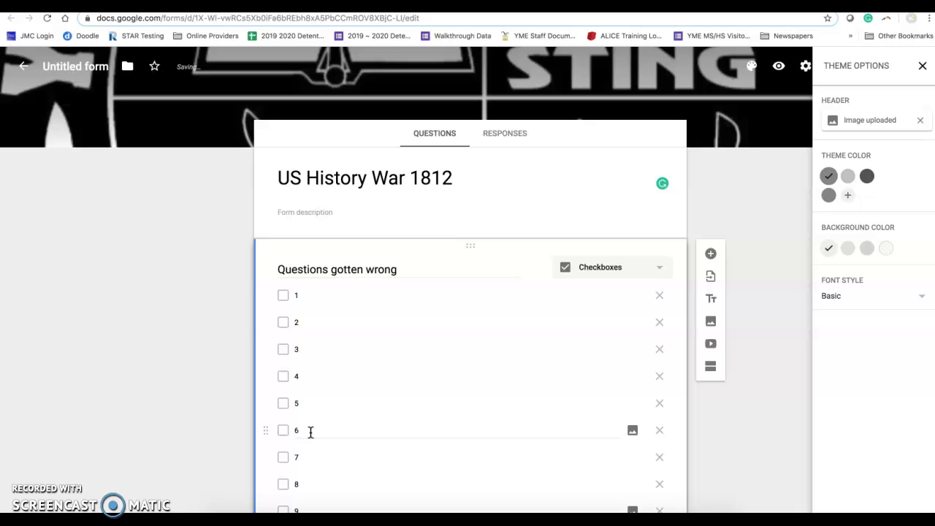
key(Return)
text(10)
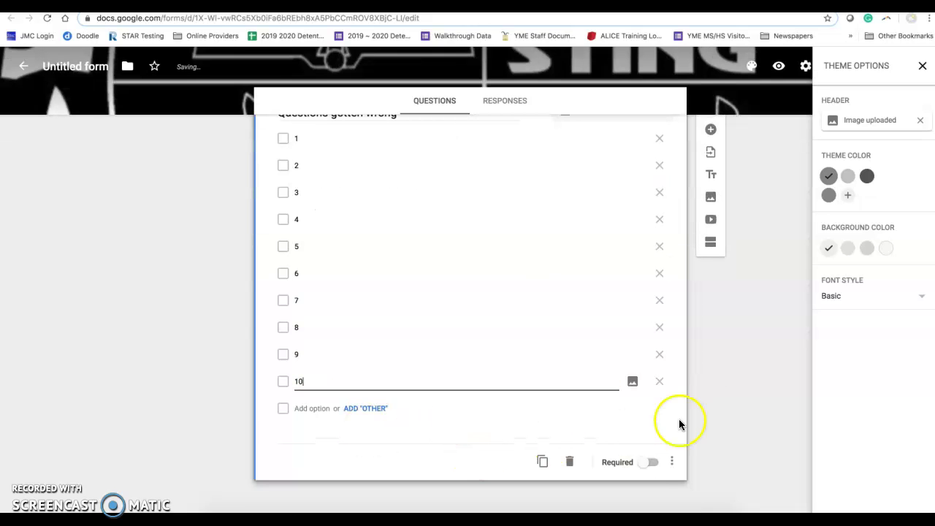
Make the question required and give the form file the same name as its title, "US History War 1812".
click(649, 462)
scroll(746, 325, up, 2)
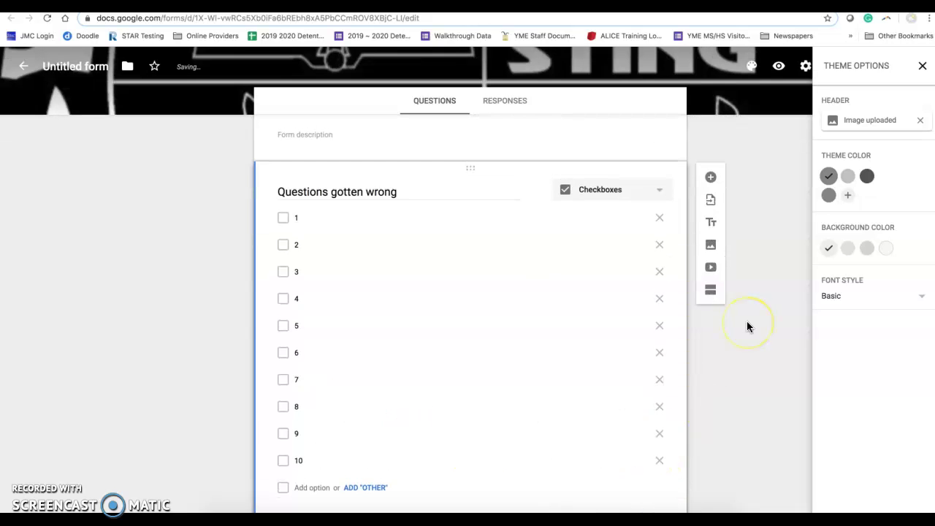
scroll(747, 327, up, 2)
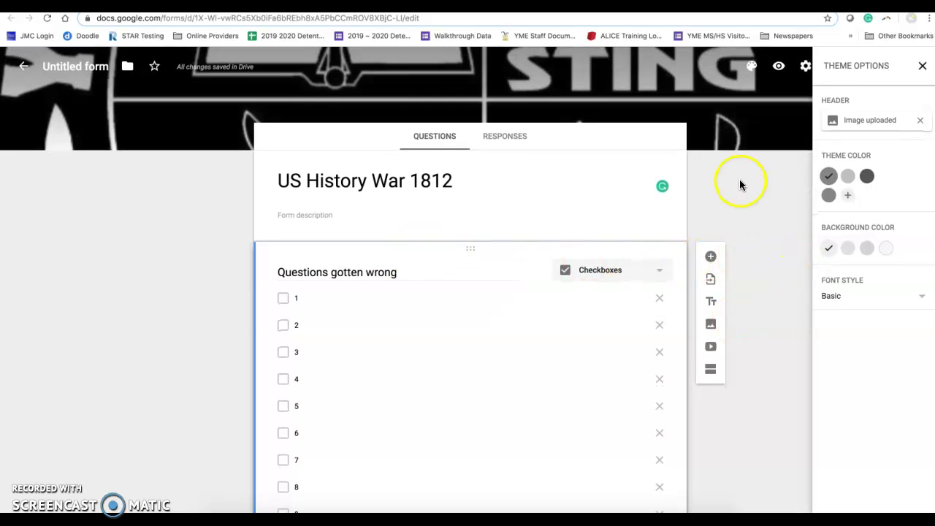
click(49, 67)
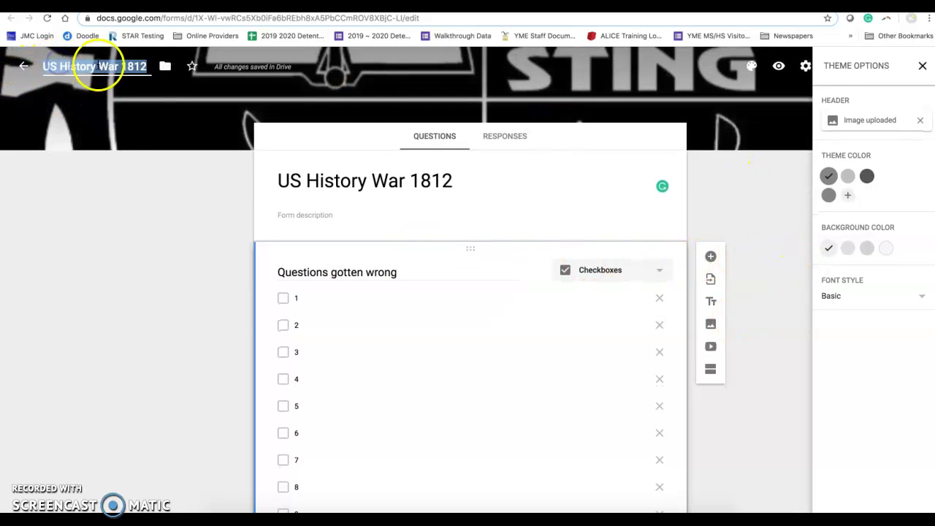
click(89, 178)
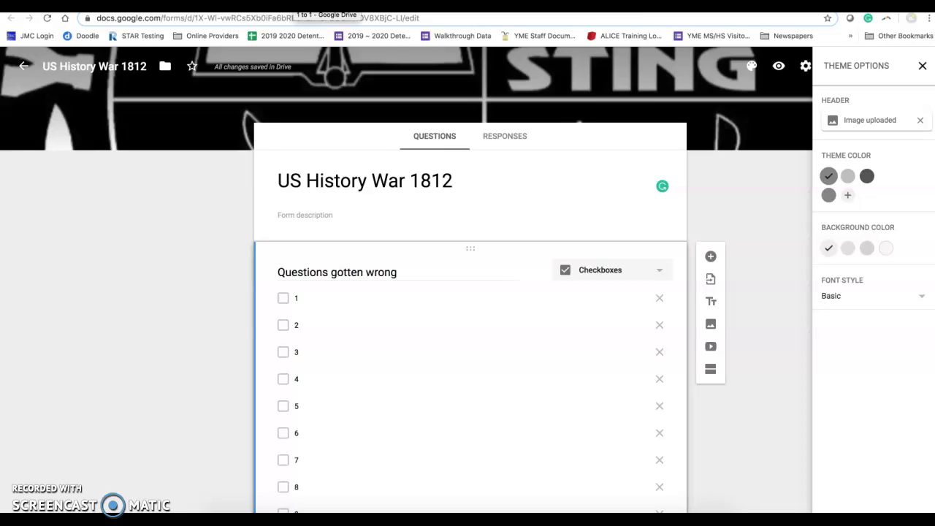
Preview the form and submit a test response with options 1, 5 and 9 ticked.
click(779, 66)
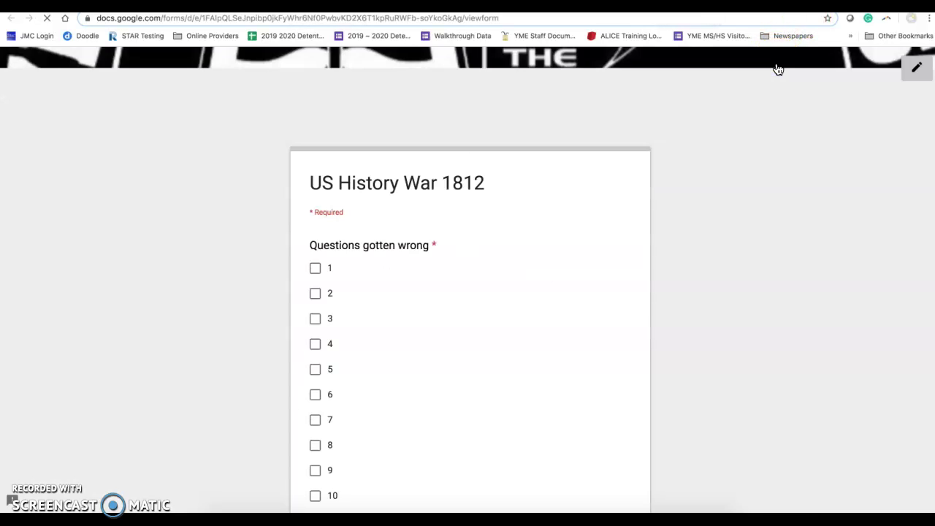
scroll(552, 275, down, 2)
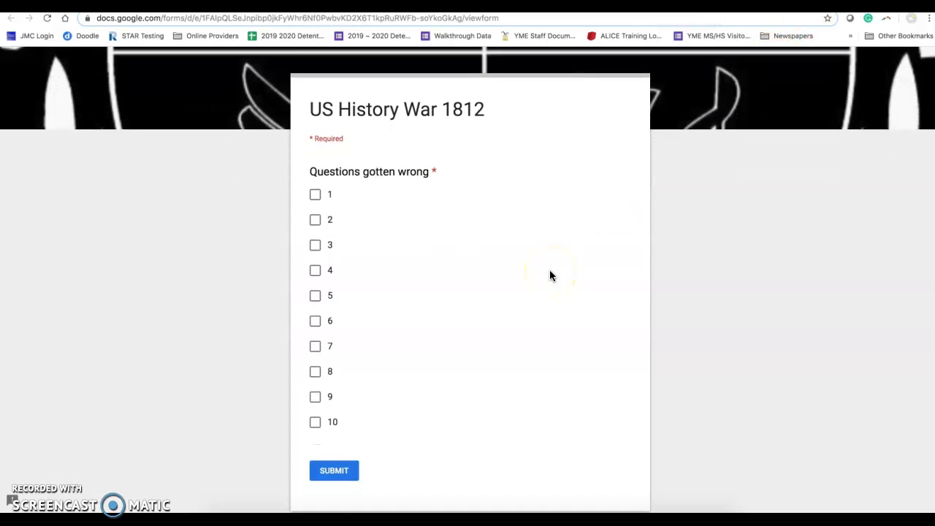
scroll(551, 276, up, 2)
scroll(550, 275, down, 2)
scroll(549, 275, up, 1)
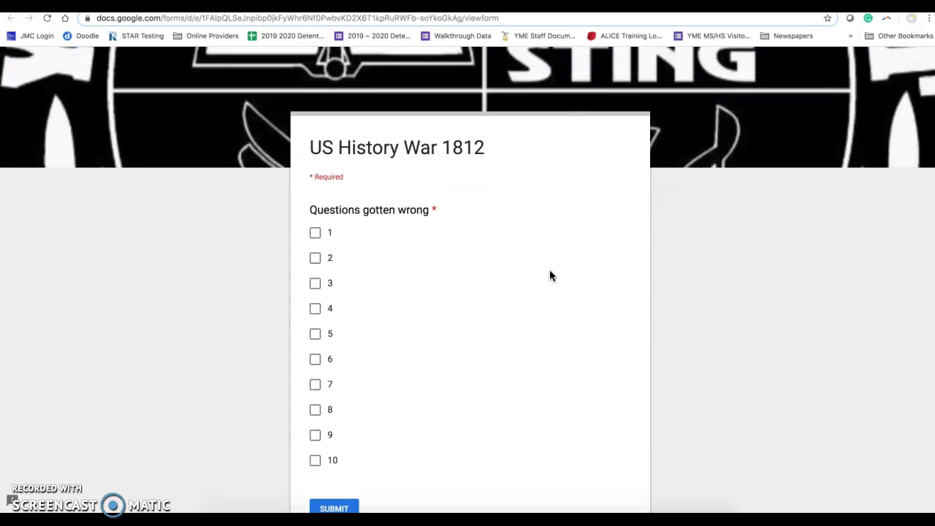
click(317, 235)
click(315, 336)
click(314, 435)
scroll(464, 322, down, 3)
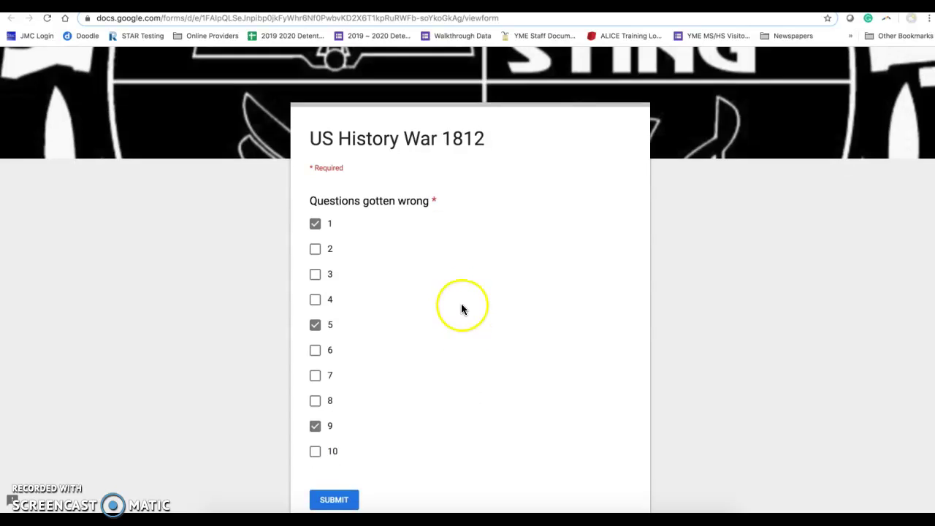
click(342, 397)
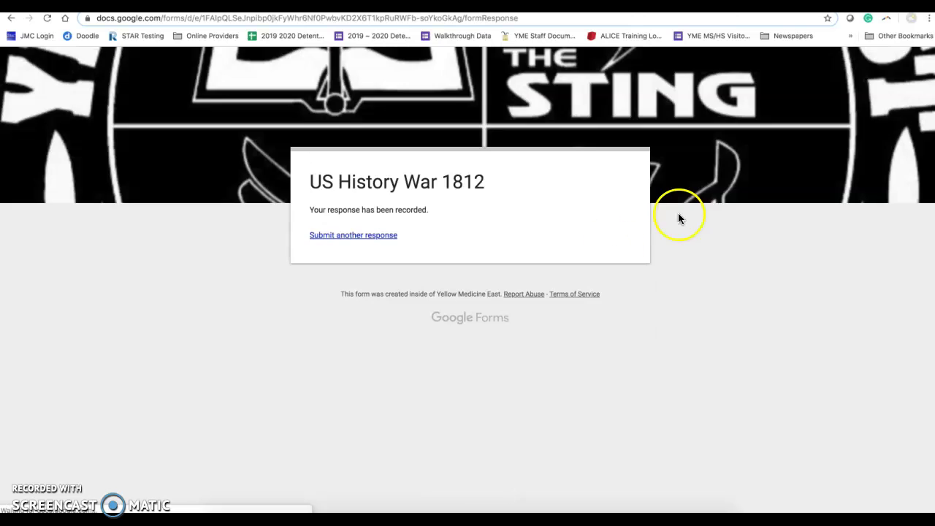
Return to the form editor and examine the summary chart of responses to "Questions gotten wrong".
click(307, 6)
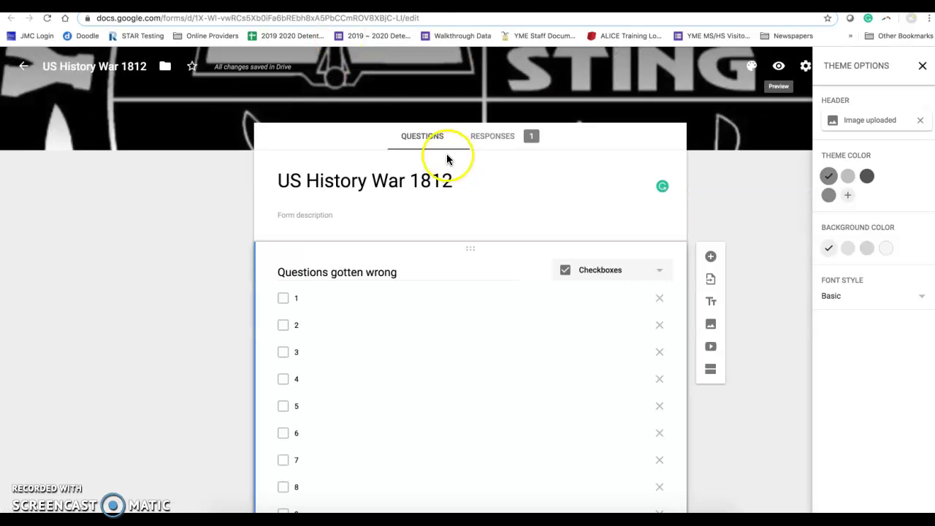
click(496, 138)
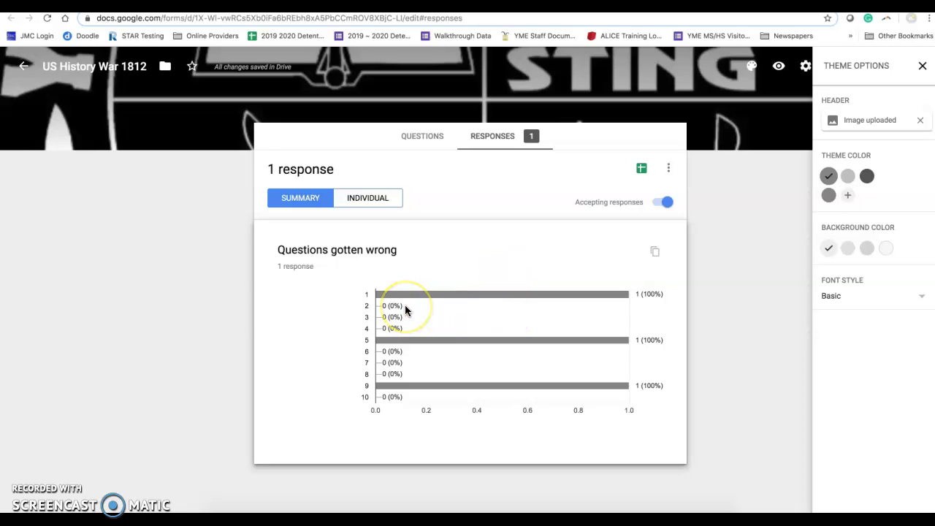
click(388, 334)
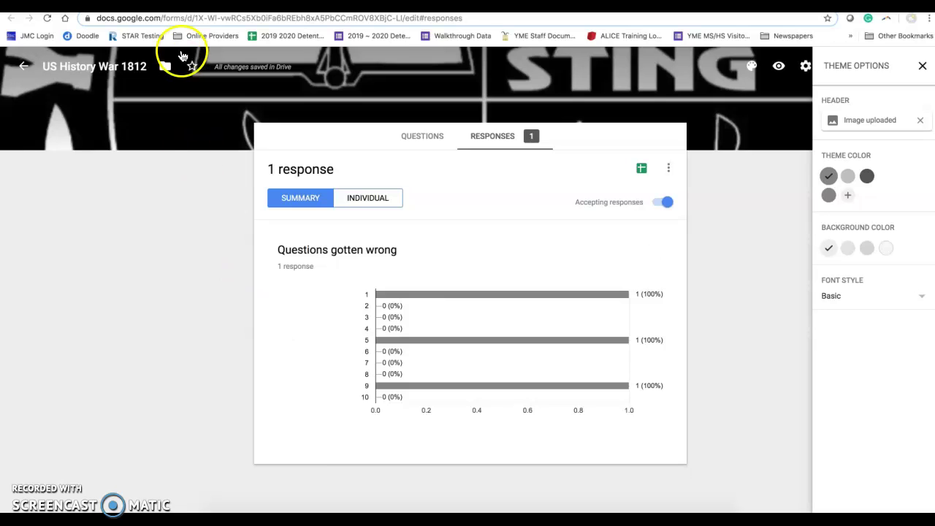
Switch to the "1 to 1" folder in Google Drive and make a copy of the "US History War 1812" form.
key(ctrl+Tab)
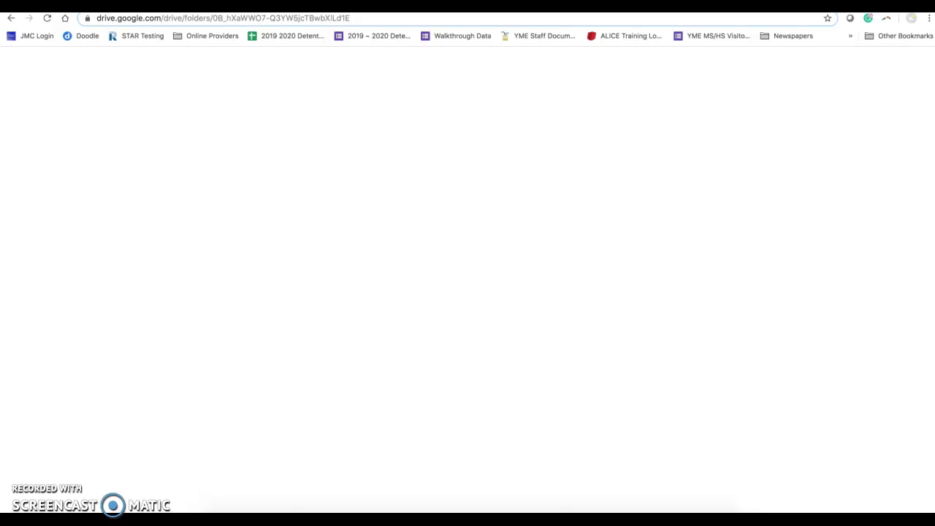
scroll(428, 261, down, 3)
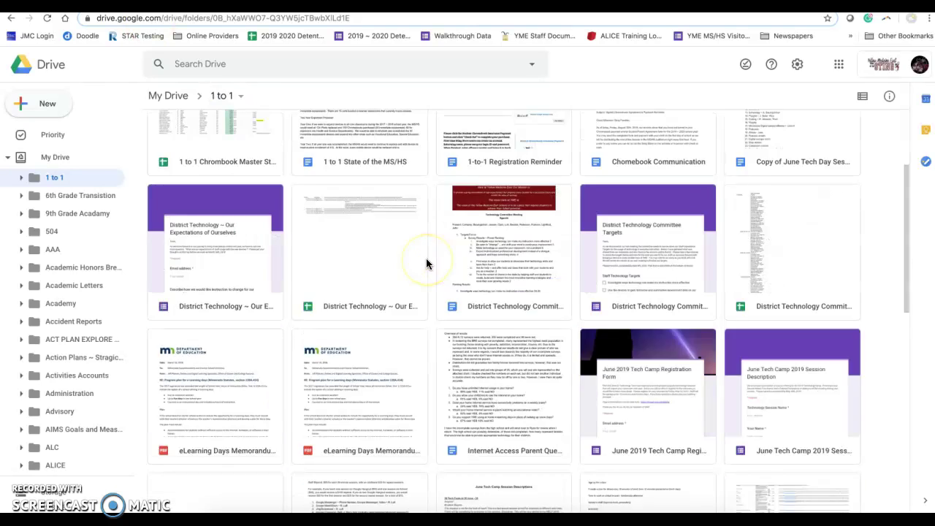
scroll(428, 263, down, 7)
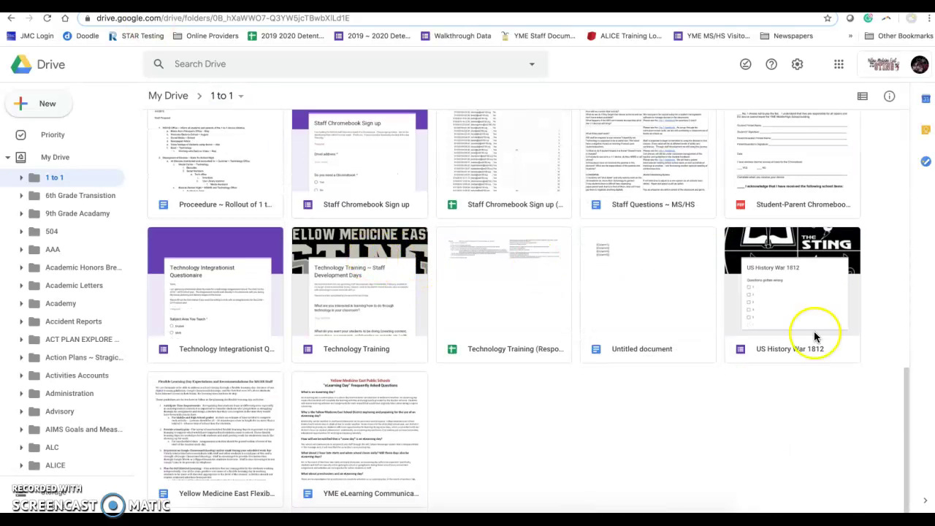
click(810, 254)
right_click(809, 254)
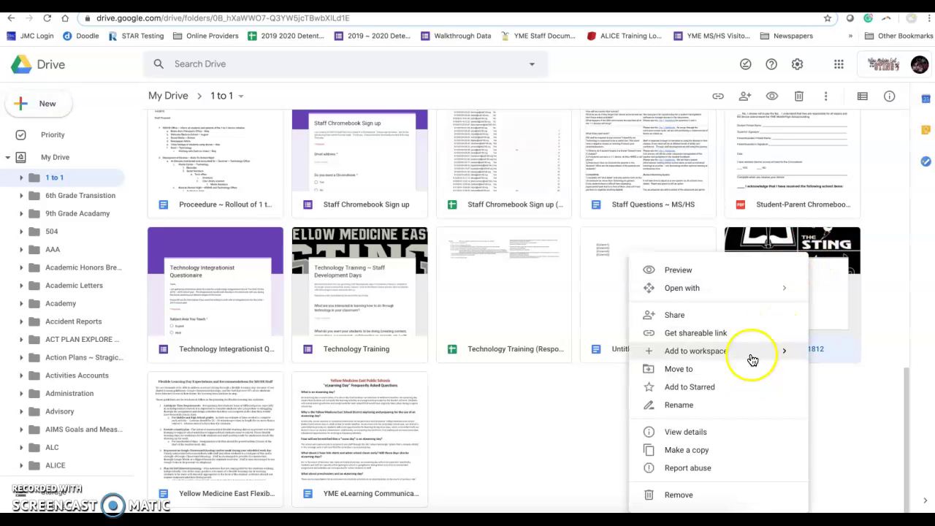
click(737, 450)
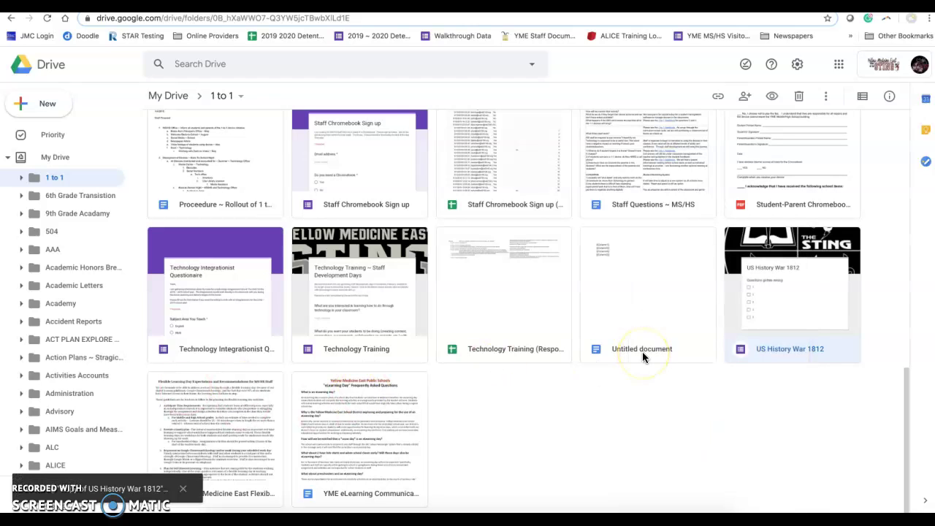
Create a folder named "US History Period 2" inside "1 to 1" and move the copied US History War 1812 form into it.
right_click(588, 449)
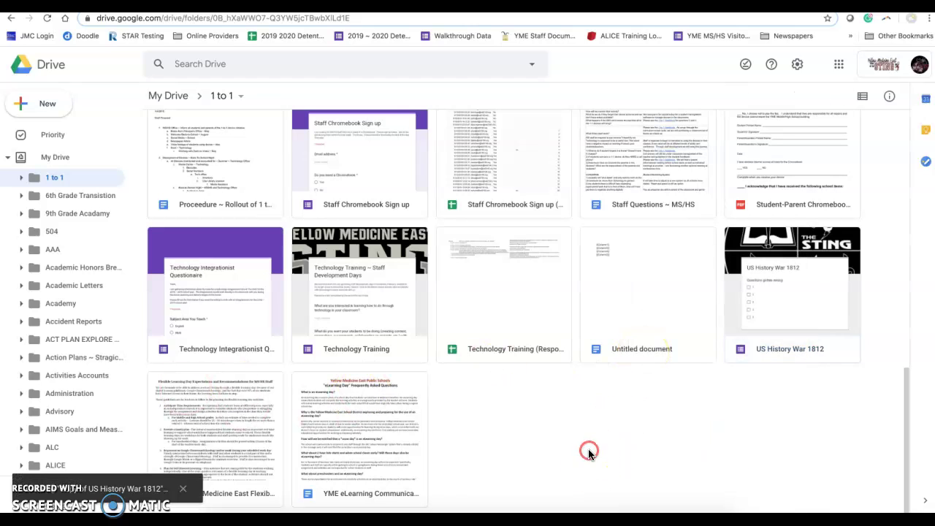
click(647, 307)
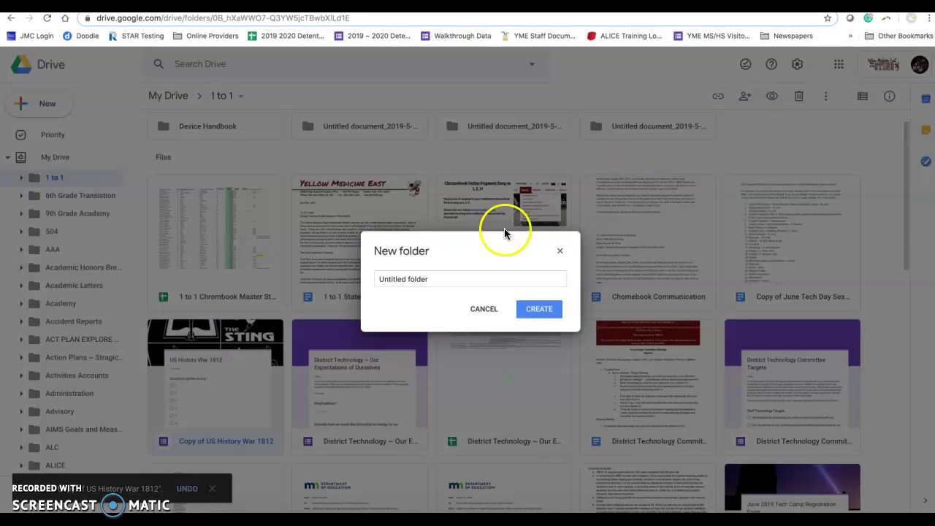
click(442, 277)
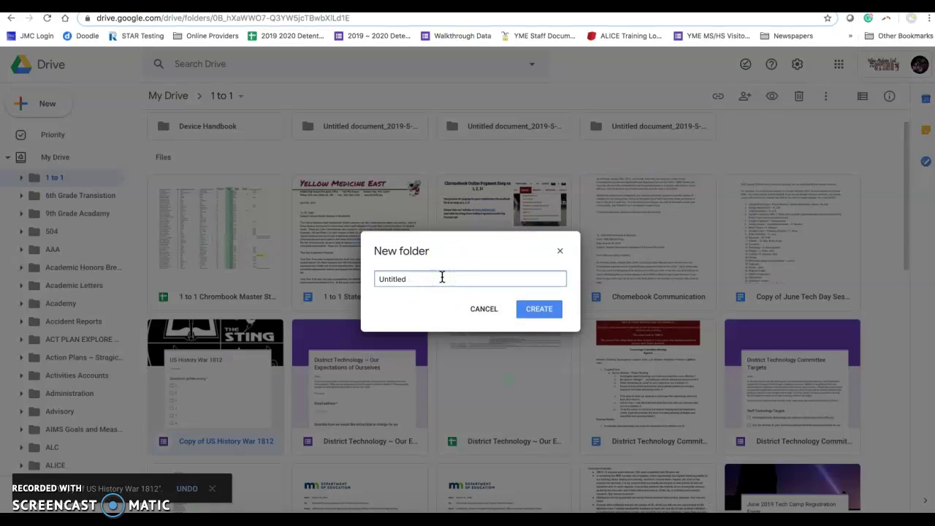
key(BackSpace)
text(US History Per)
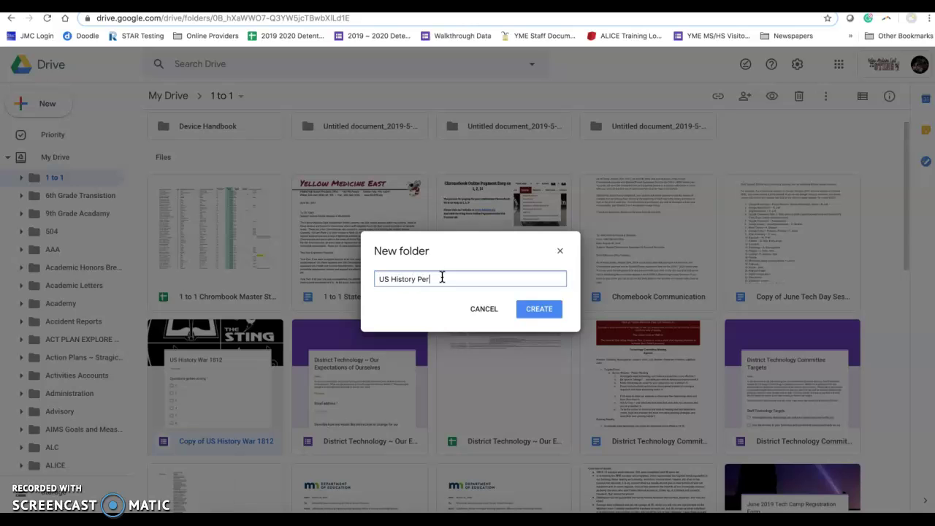
text(iod 2)
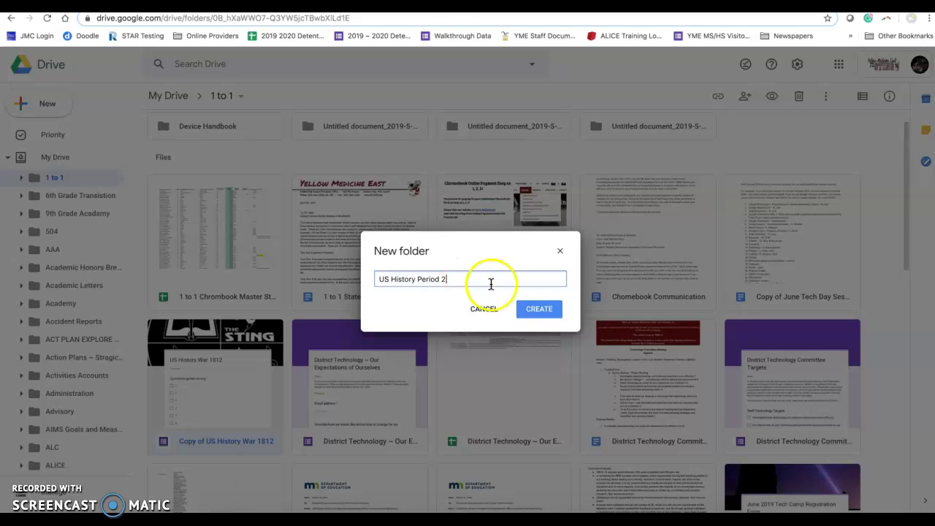
click(539, 311)
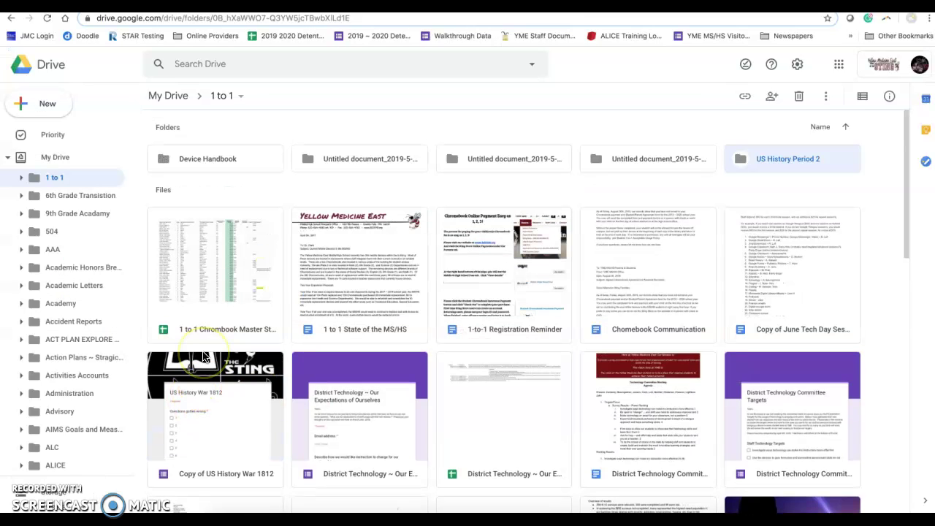
drag(203, 366, 791, 157)
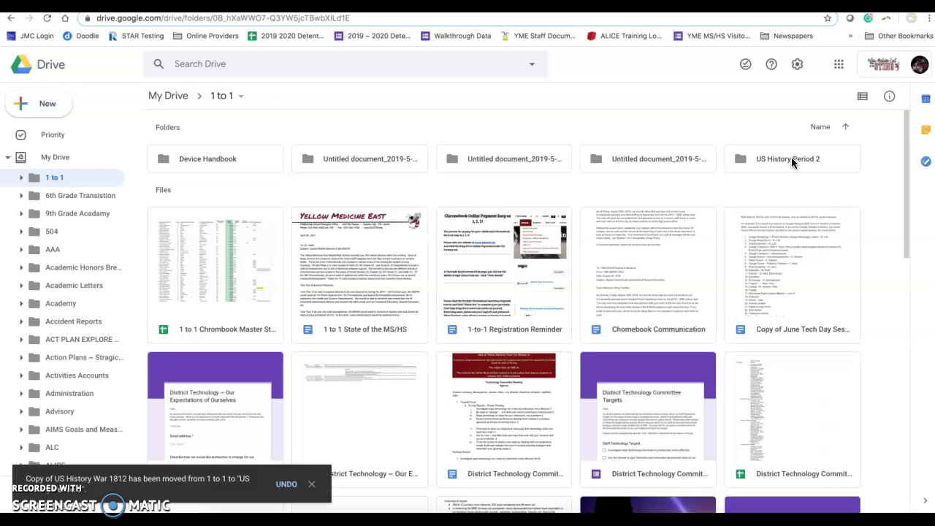